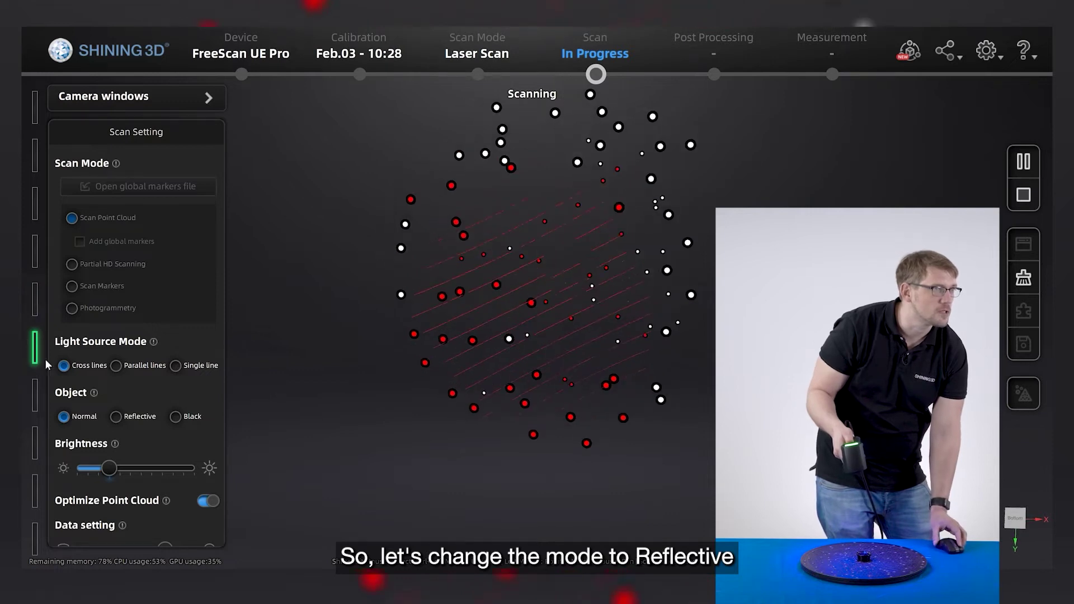
- Switch the scan's Object type to Reflective for the cap
left_click(114, 417)
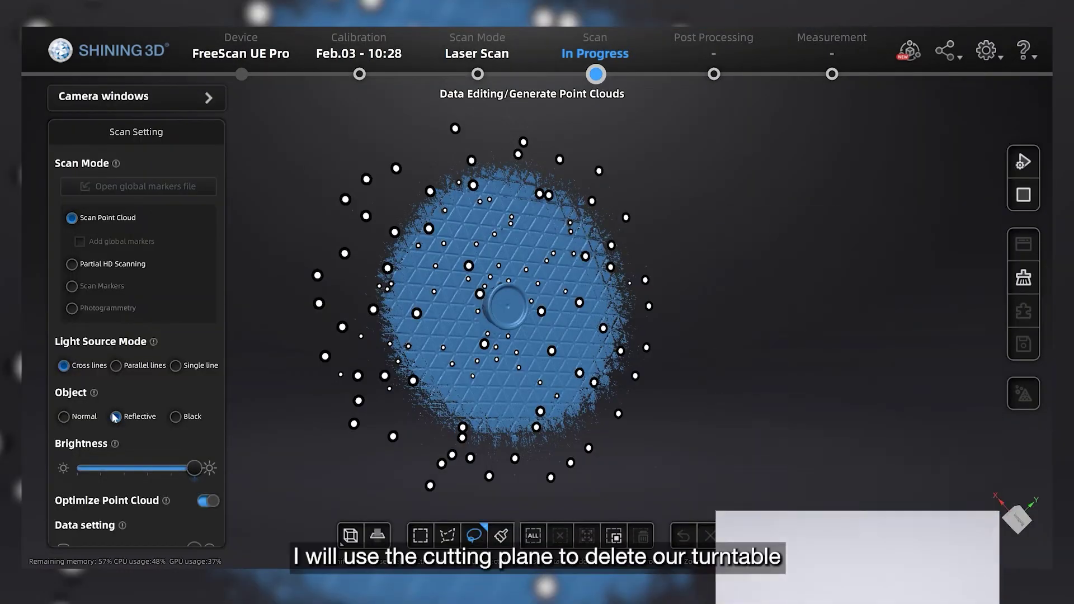
- Cut away the turntable data with a plane through three turntable markers
left_click(376, 536)
left_click(80, 252)
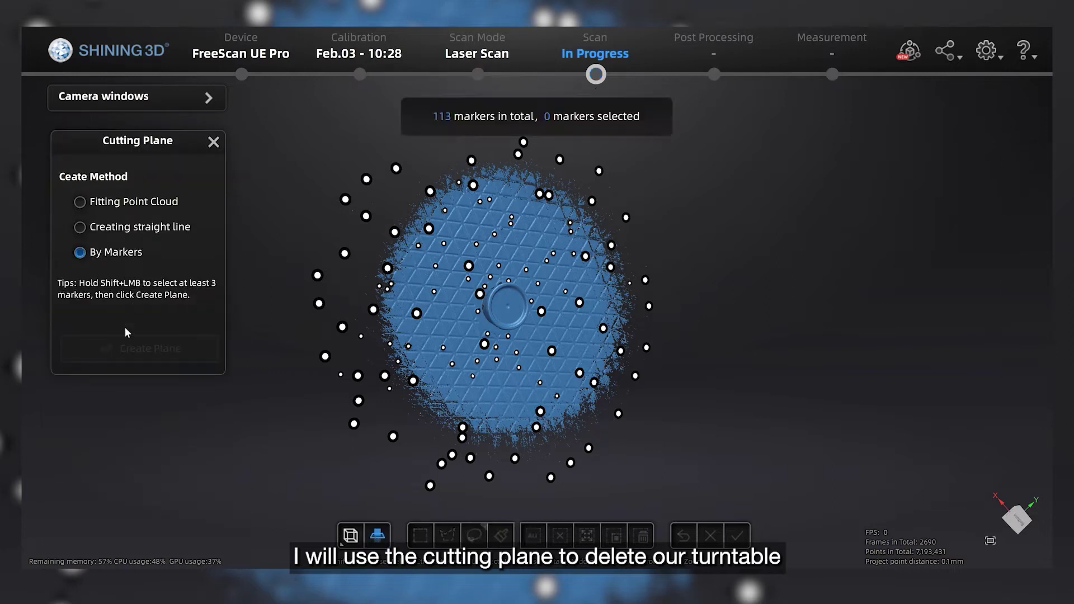
left_click(418, 315, "shift")
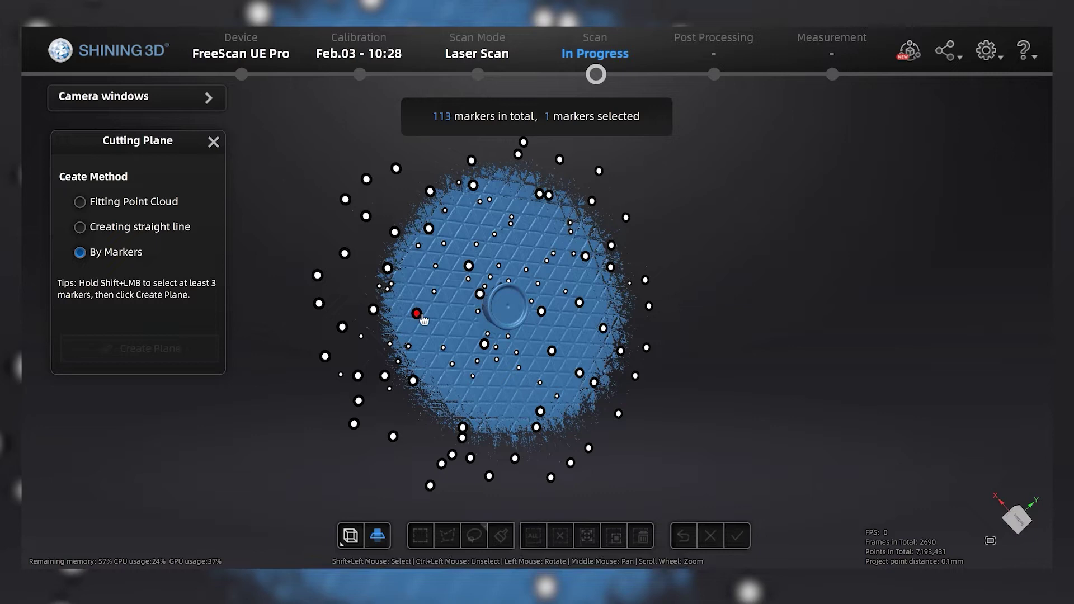
left_click(579, 303, "shift")
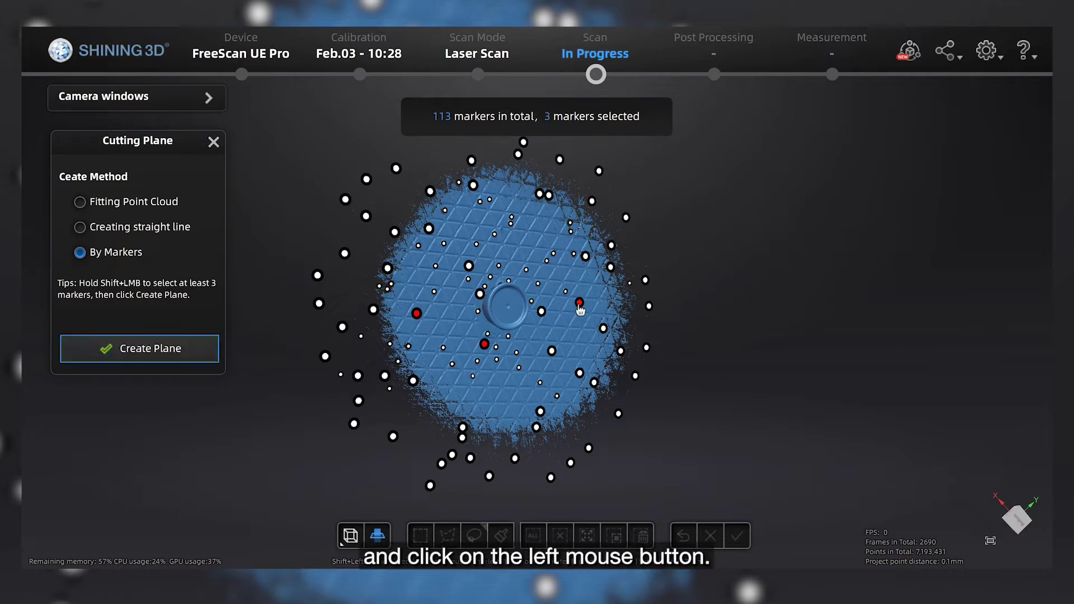
left_click(95, 346)
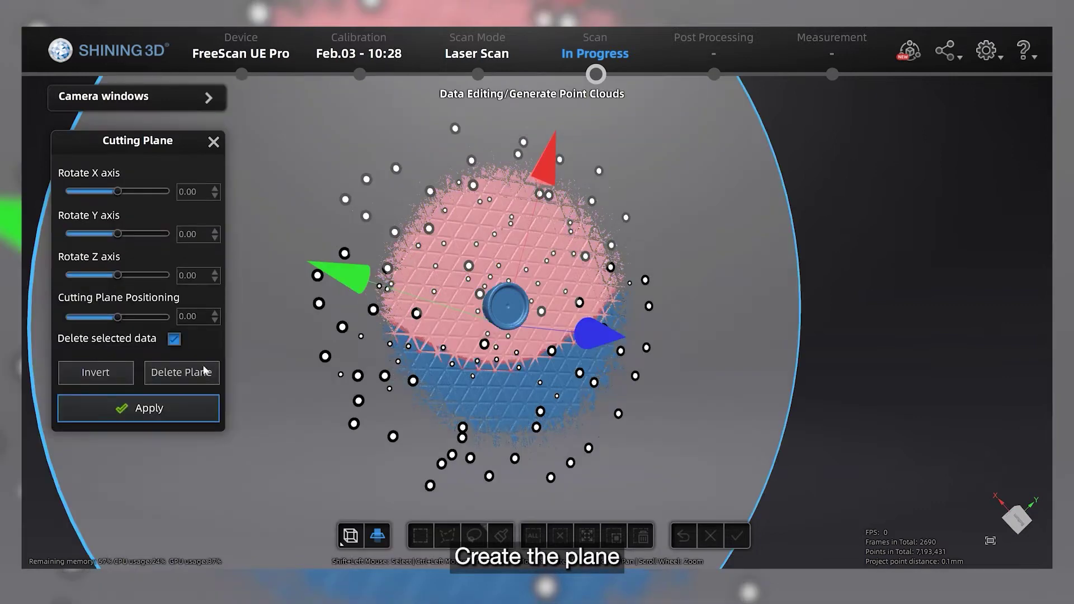
left_click(155, 409)
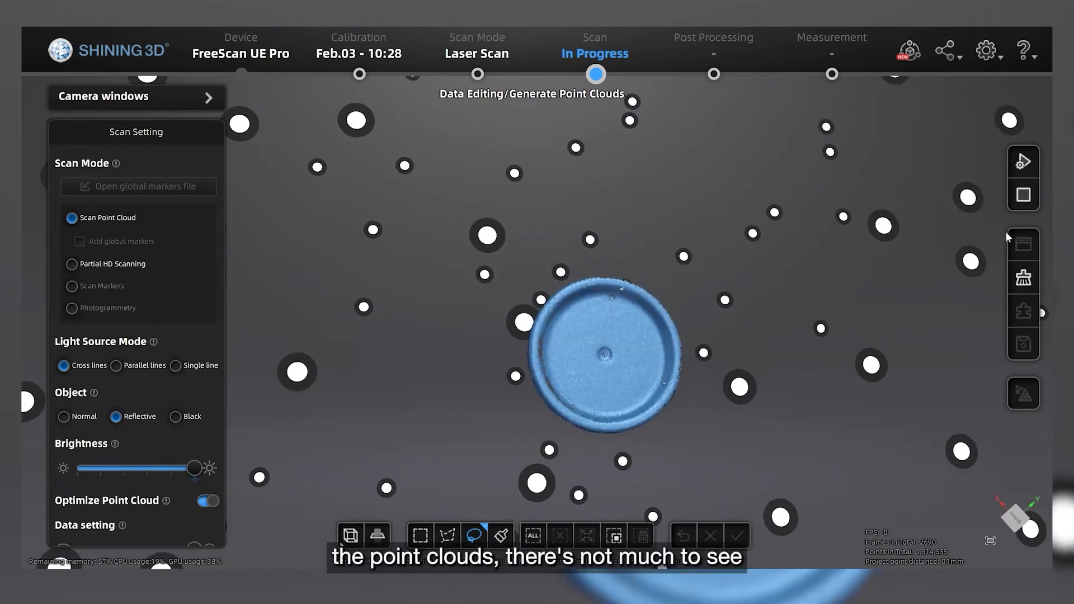
- Generate the cap's final point cloud and proceed to Mesh Optimization
left_click(1018, 200)
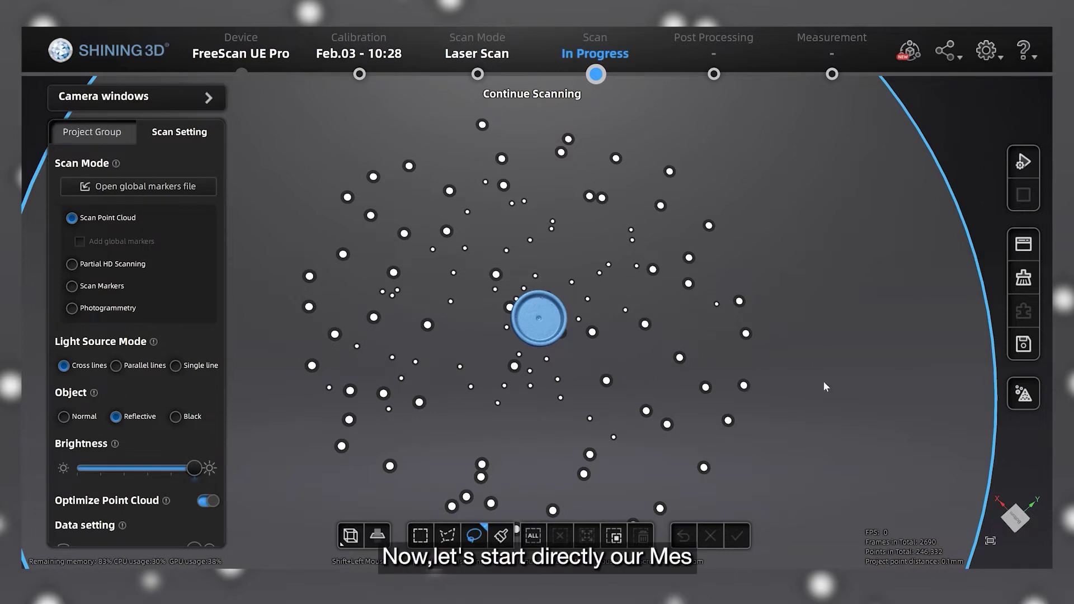
left_click(1024, 395)
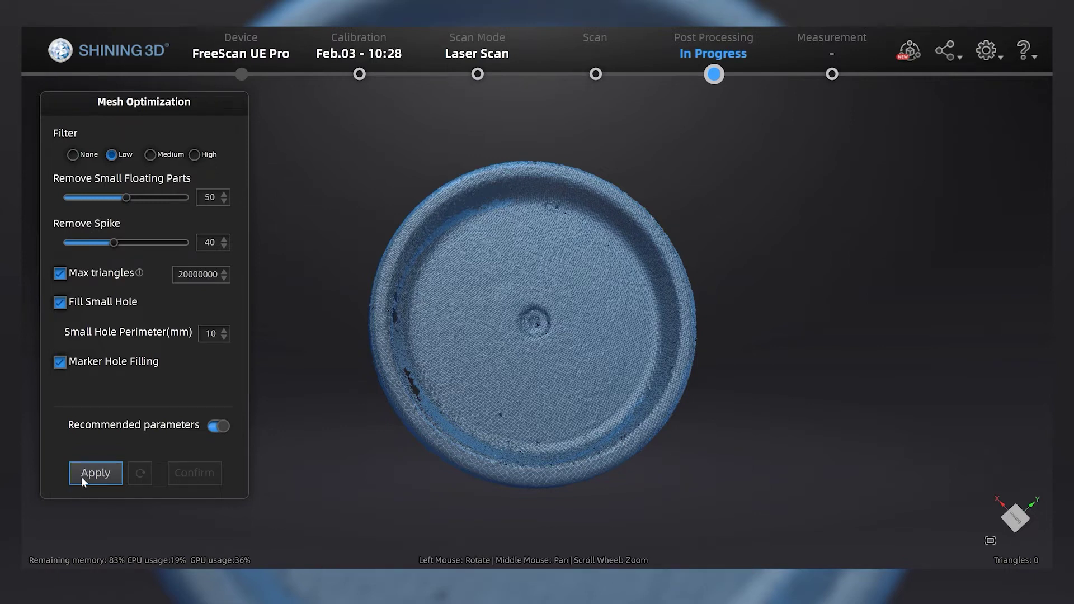
- Build the mesh with the recommended parameters, check the water drops, and confirm it
left_click(81, 474)
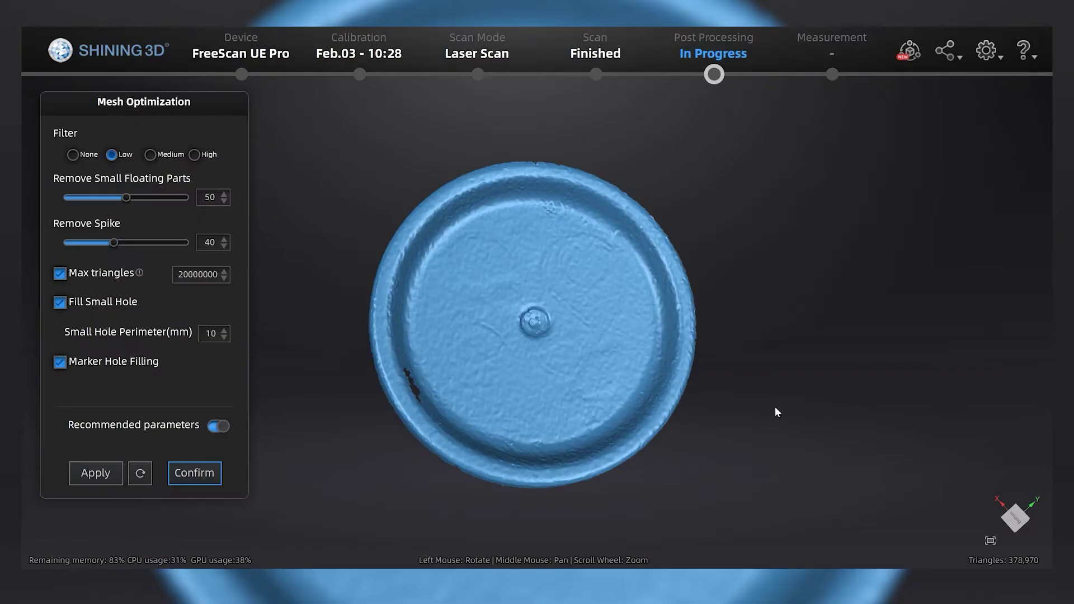
mouse_move(769, 438)
right_mouse_down()
mouse_move(693, 353)
mouse_move(635, 400)
mouse_move(660, 461)
right_mouse_up()
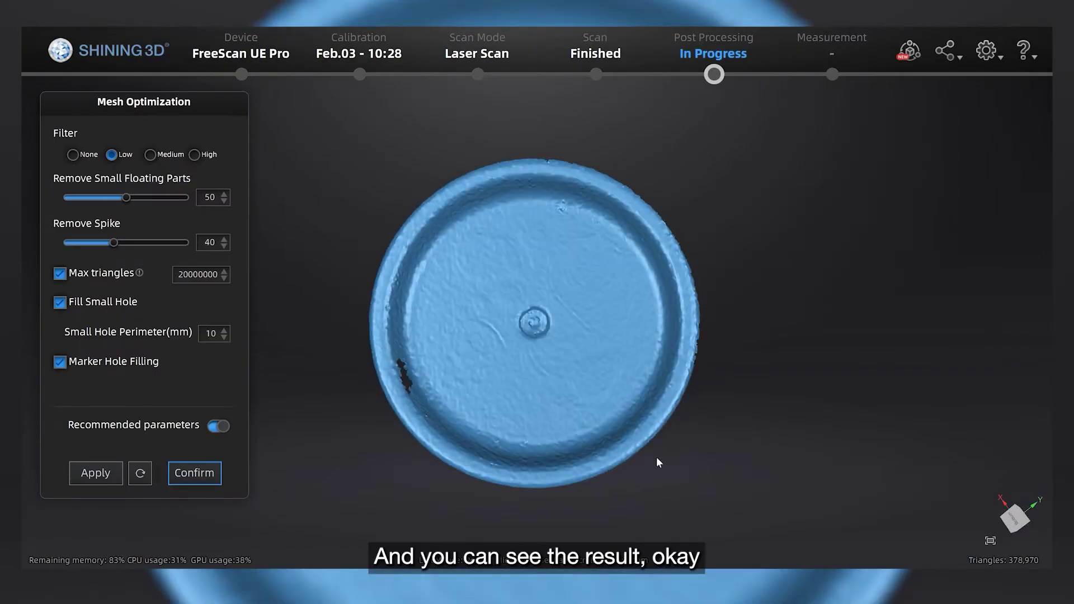
mouse_move(686, 477)
left_mouse_down()
mouse_move(662, 441)
mouse_move(518, 397)
mouse_move(440, 436)
mouse_move(446, 463)
mouse_move(569, 471)
left_mouse_up()
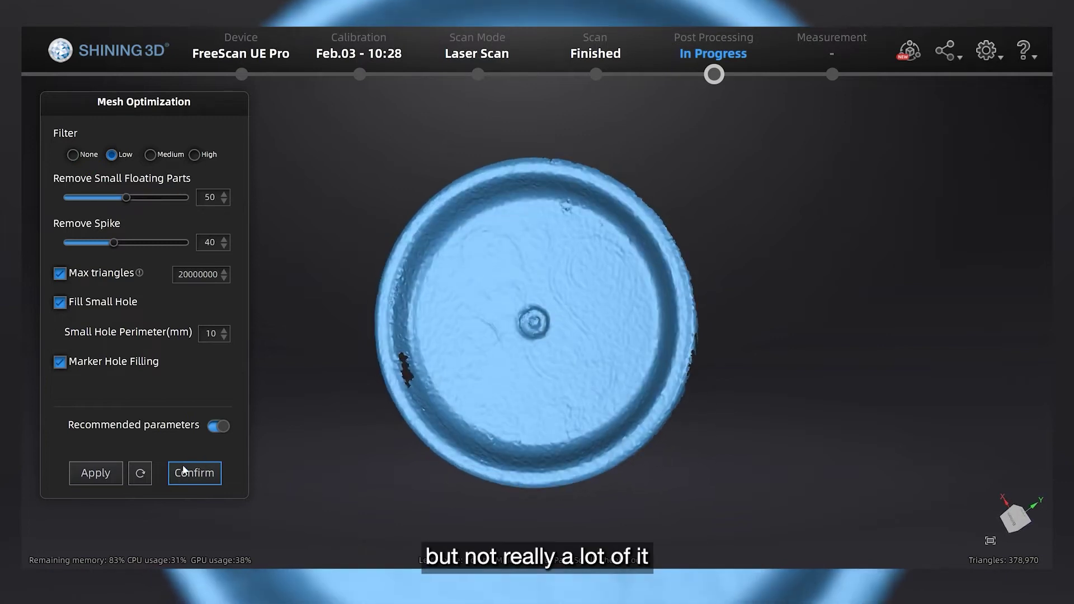
left_click(194, 473)
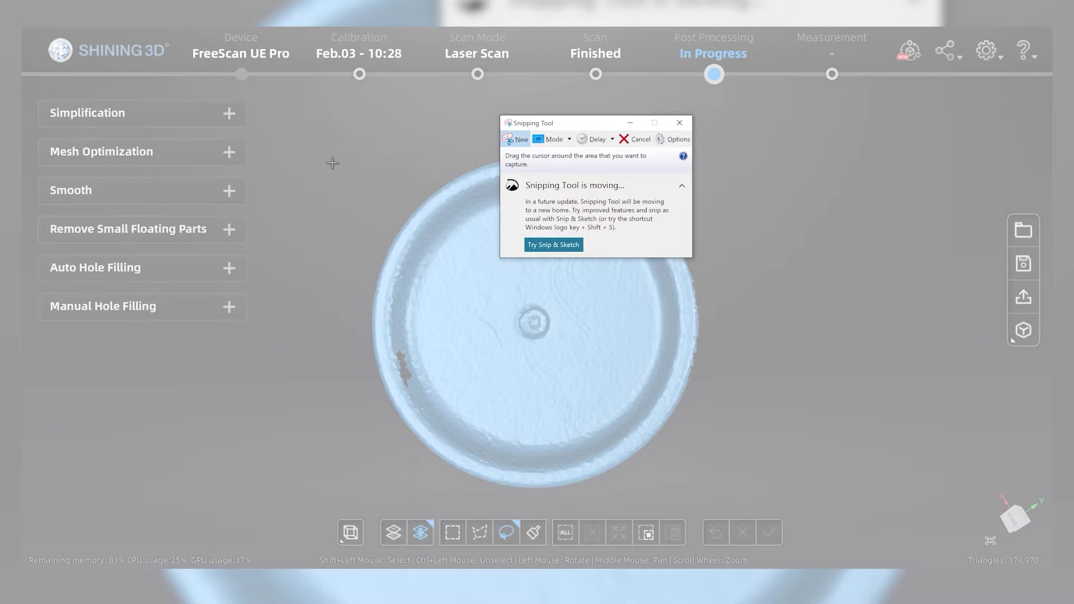
- Snip a rectangle around the meshed cap
left_click_drag(319, 130, 757, 508)
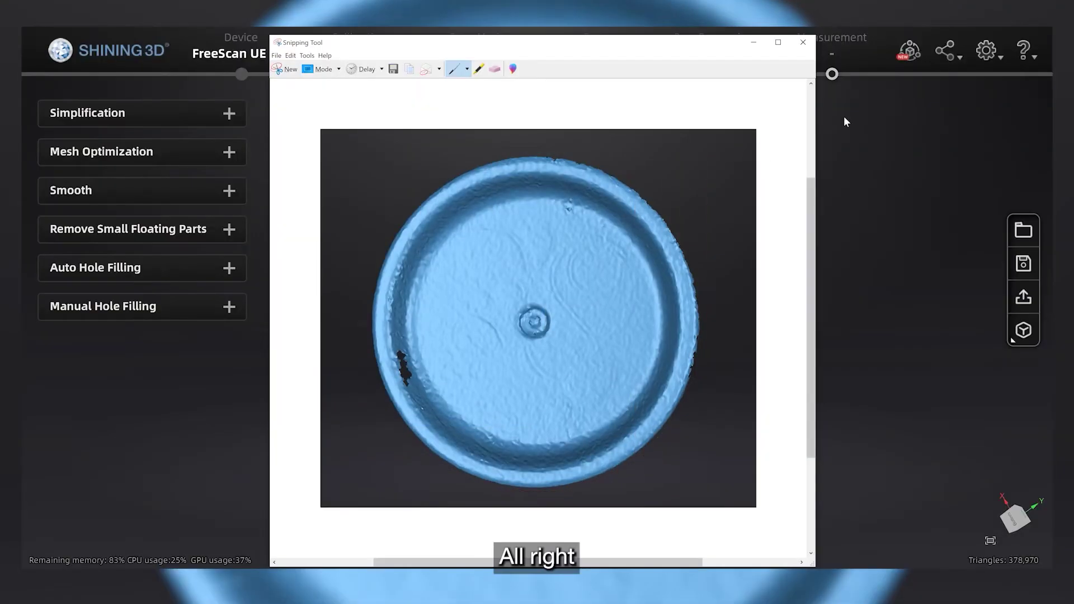
- Close the snip, go back to scanning, and clear the mesh and all point cloud data
left_click(753, 43)
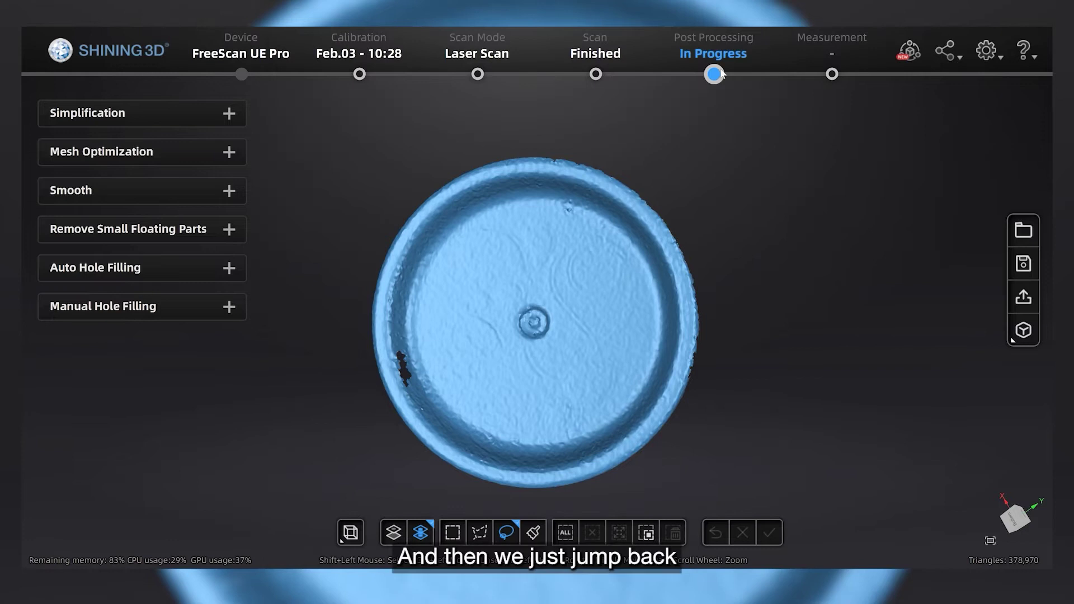
left_click(596, 76)
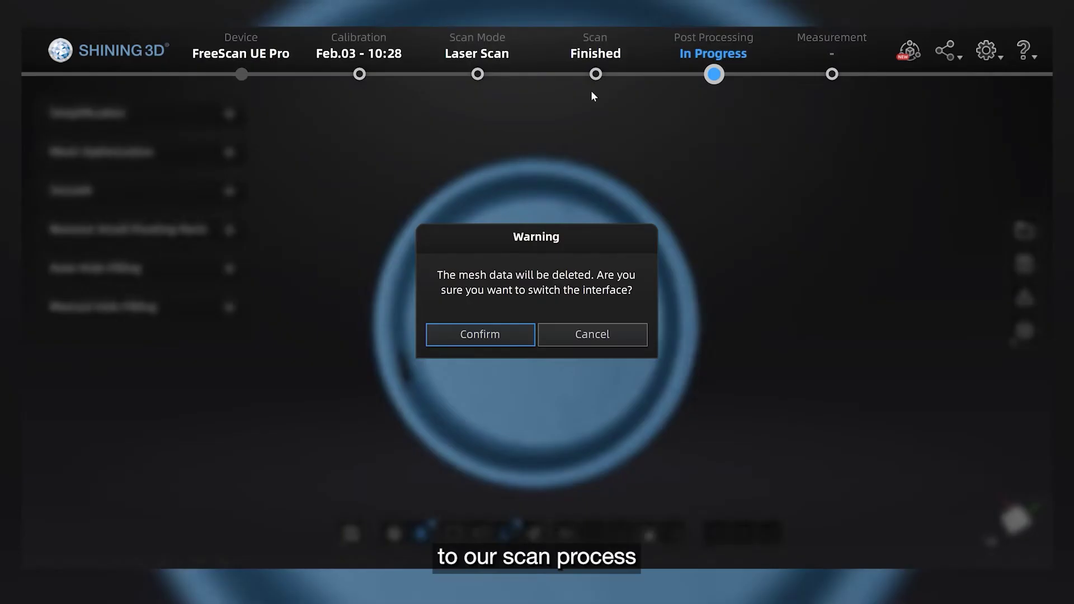
left_click(478, 336)
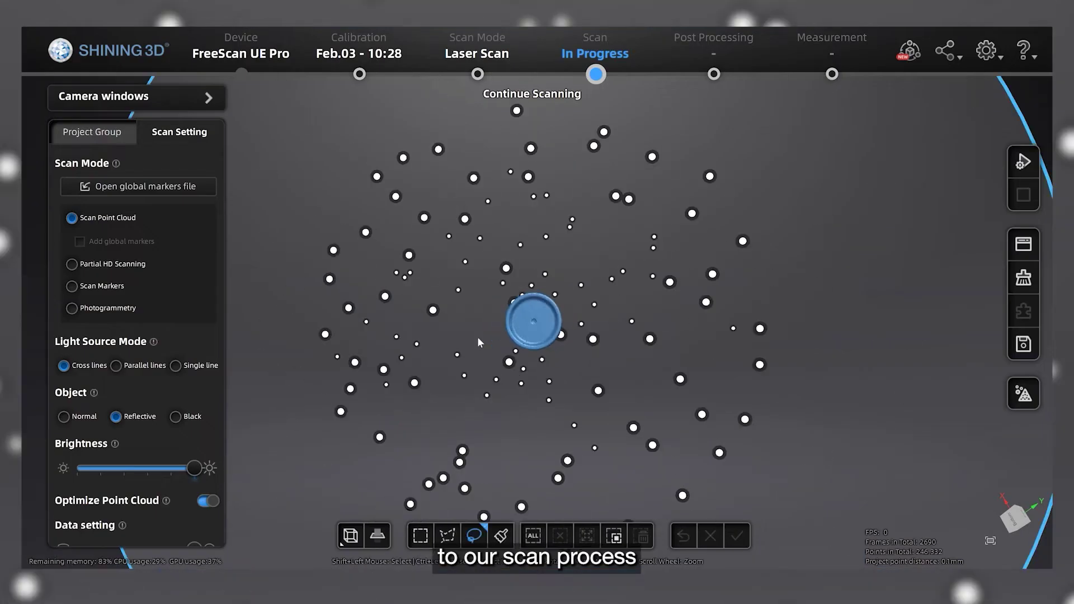
left_click(1024, 279)
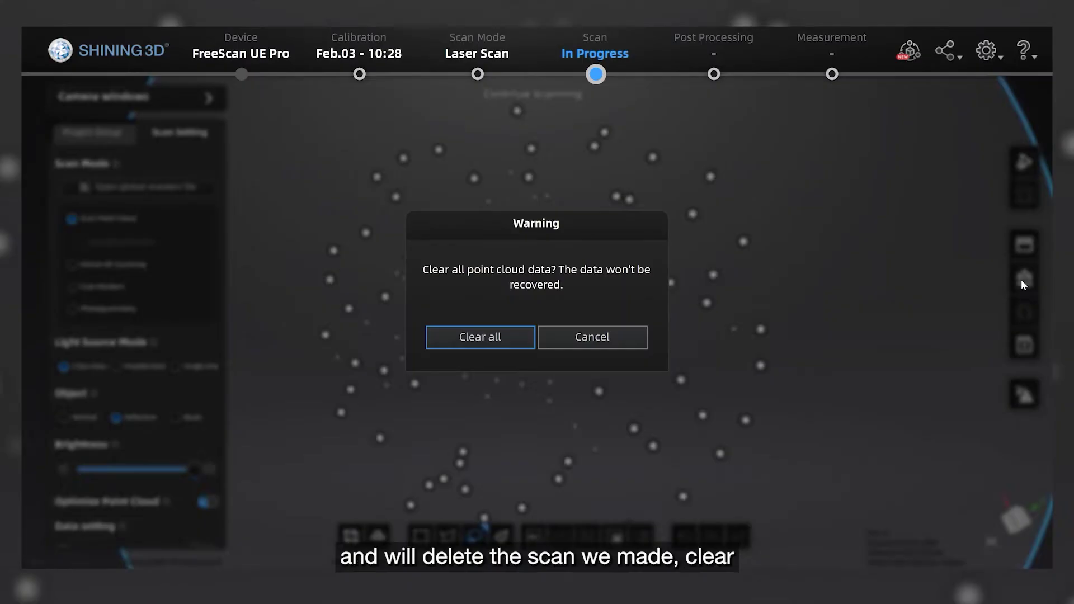
left_click(453, 334)
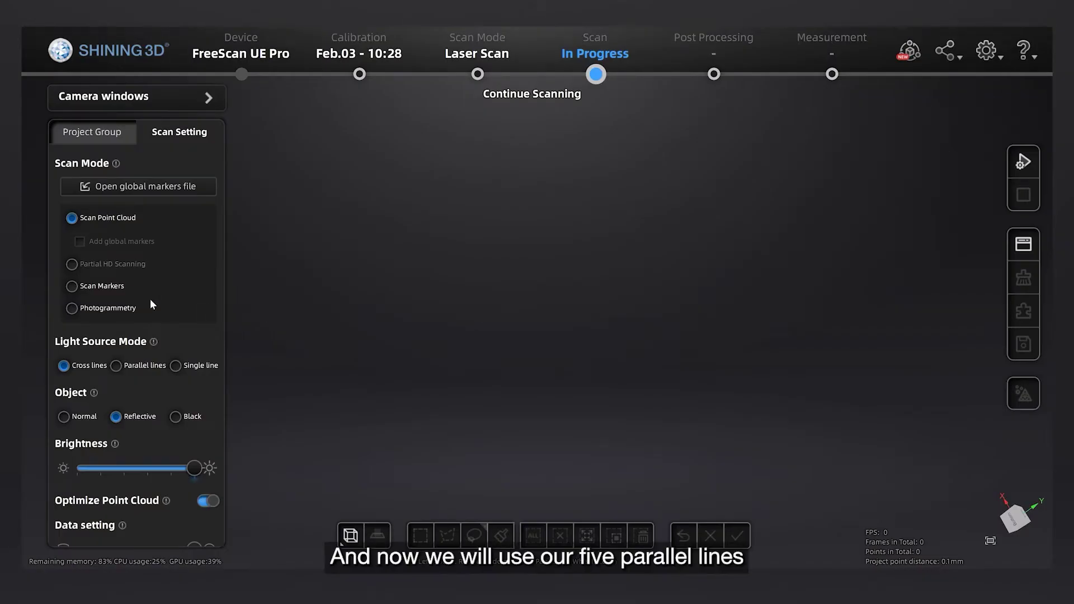
- Choose Parallel lines light source, Reflective object and near-maximum brightness
left_click(117, 365)
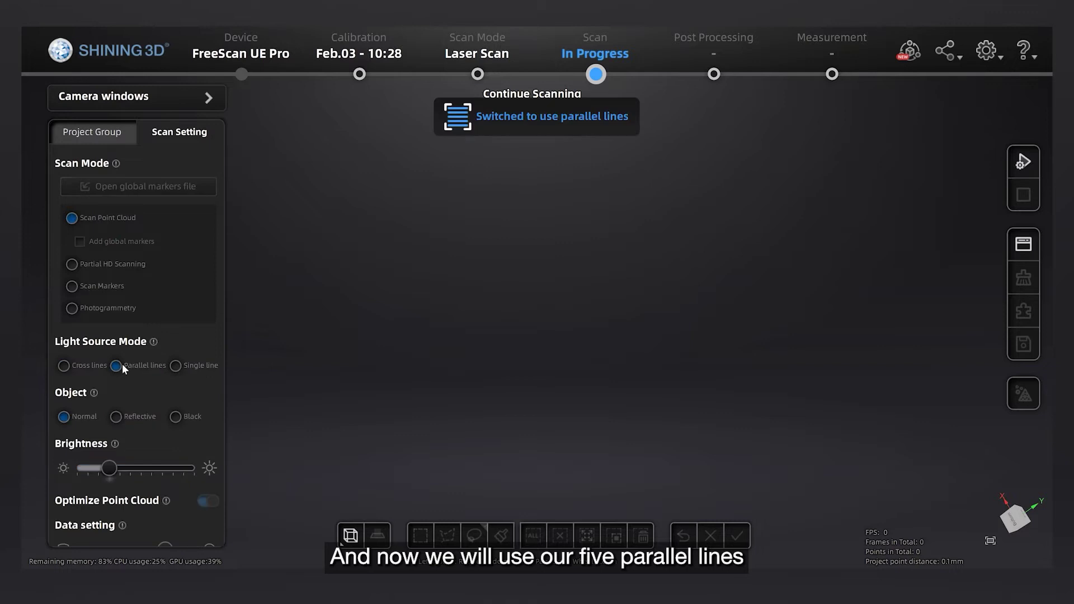
left_click(113, 418)
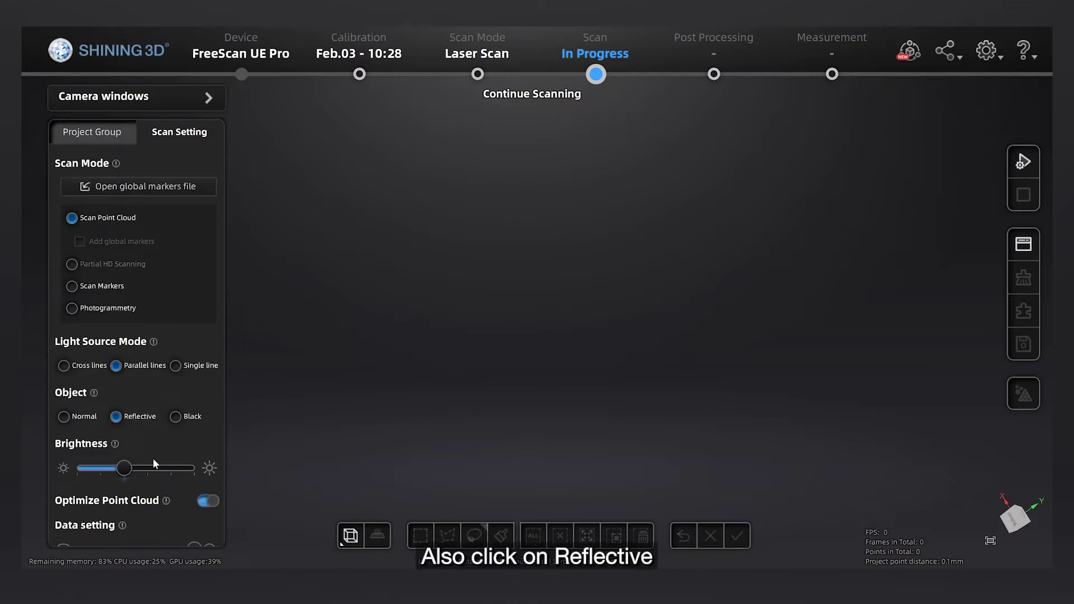
left_click(168, 468)
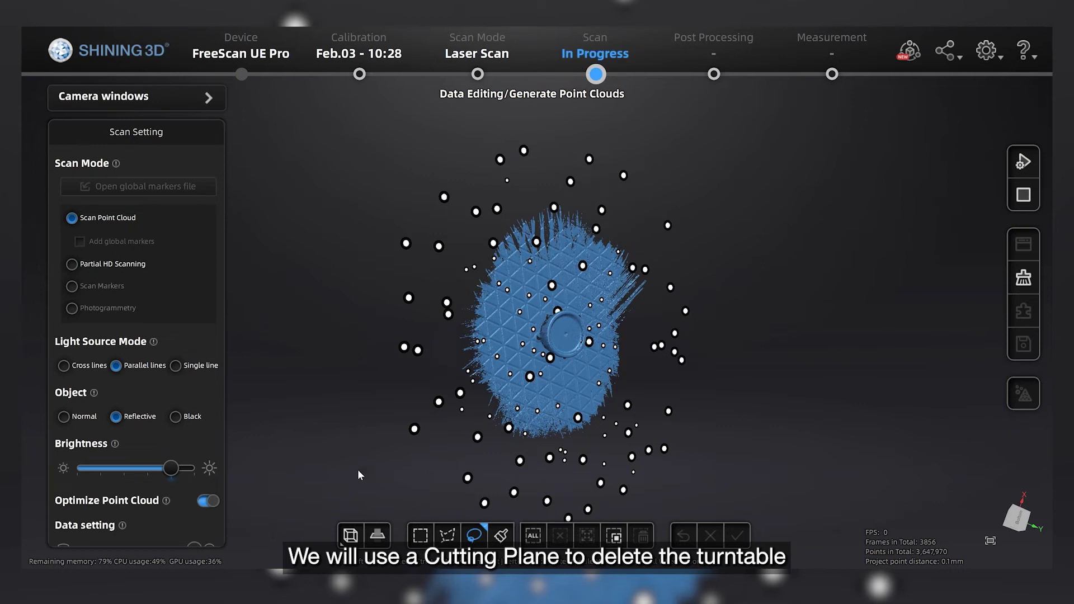
- Create a cutting plane through three picked turntable markers
left_click(379, 535)
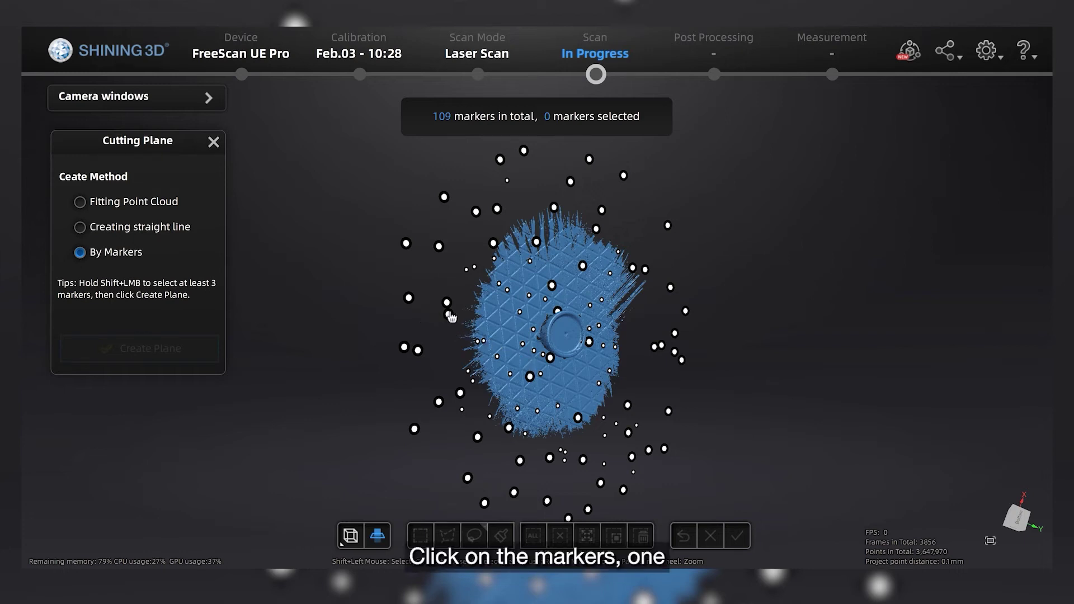
left_click(628, 406, "shift")
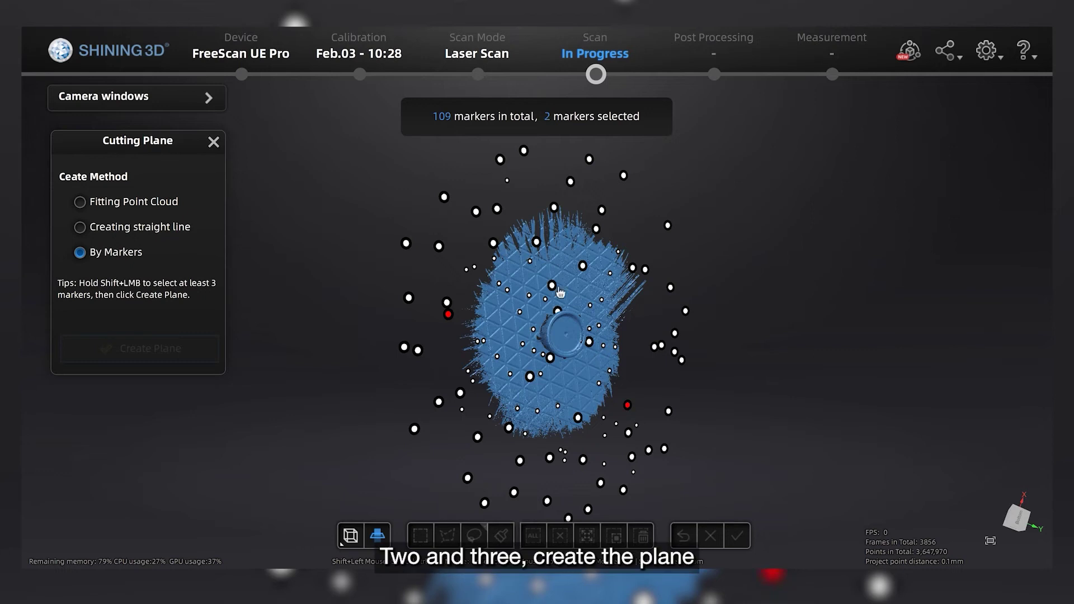
left_click(597, 234, "shift")
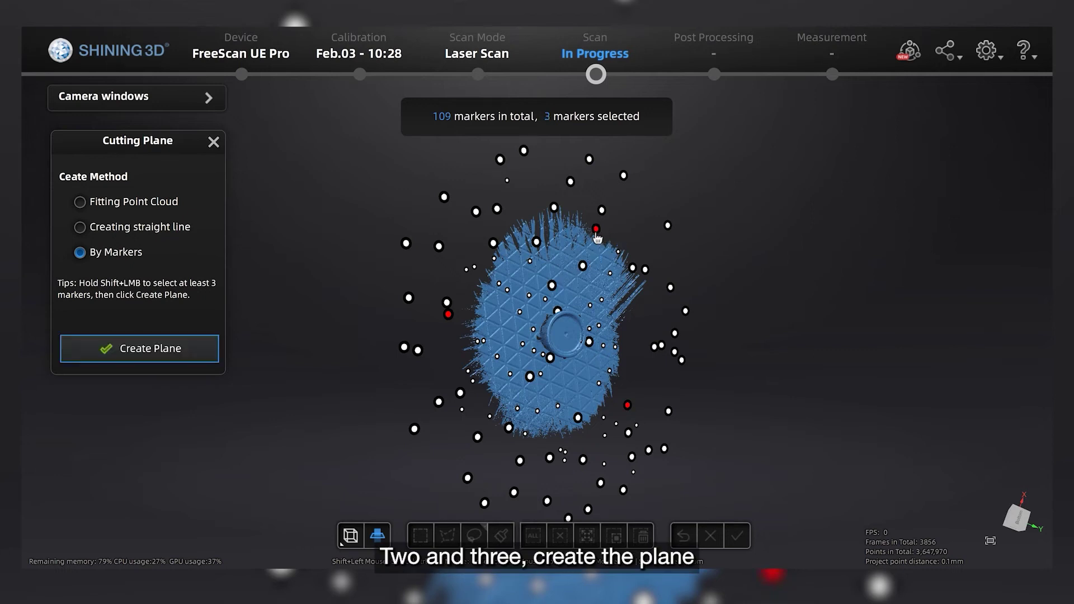
left_click(101, 349)
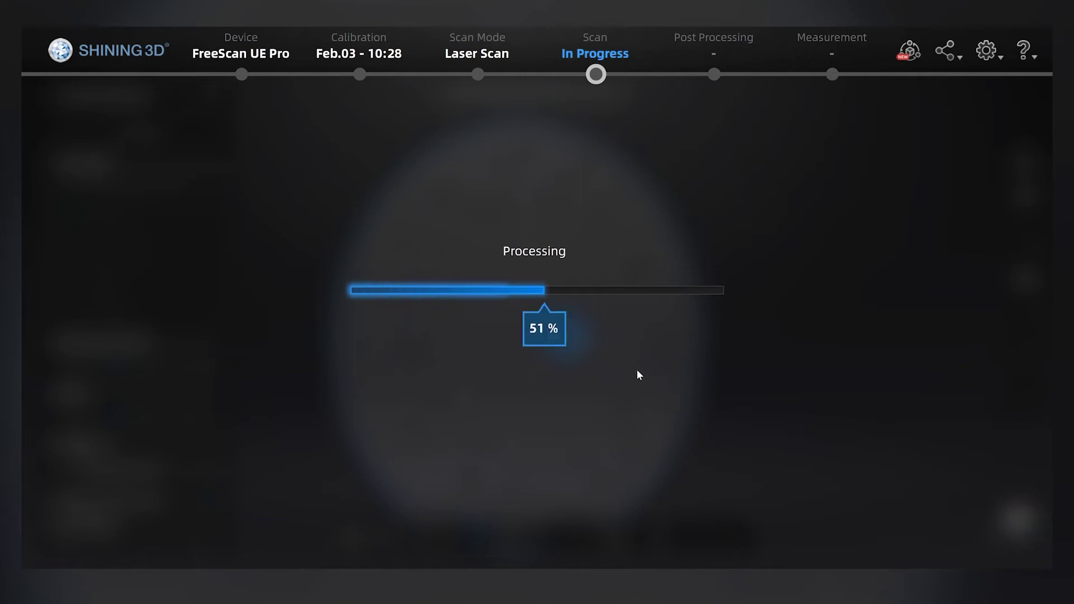
scroll(604, 352, "up", 5)
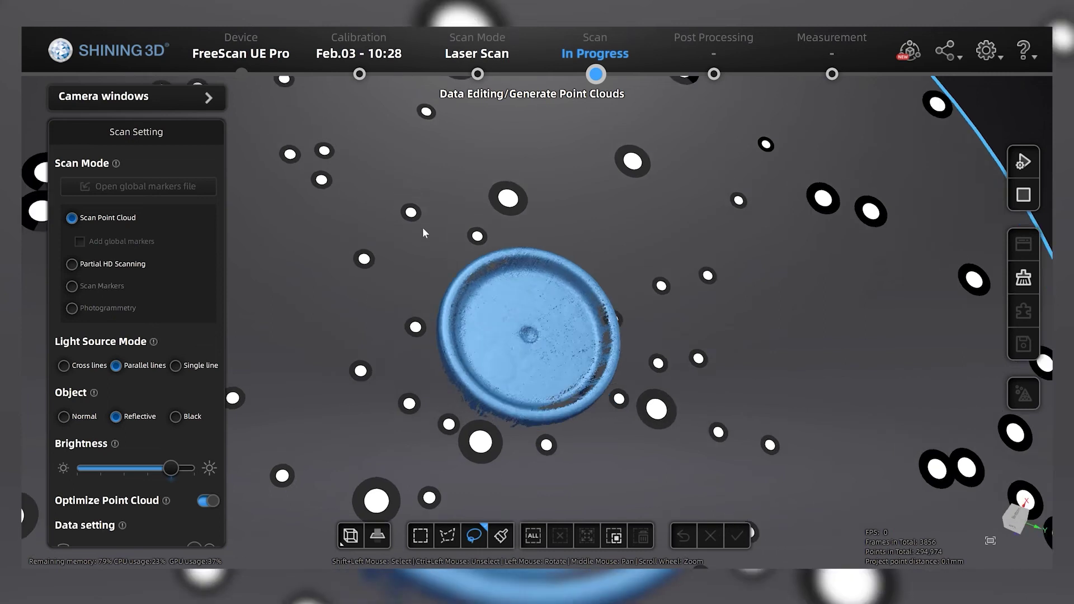
- Rotate the view to inspect the cleaned cap scan face-on, then tilted
mouse_move(570, 344)
left_mouse_down()
mouse_move(323, 309)
mouse_move(565, 362)
left_mouse_up()
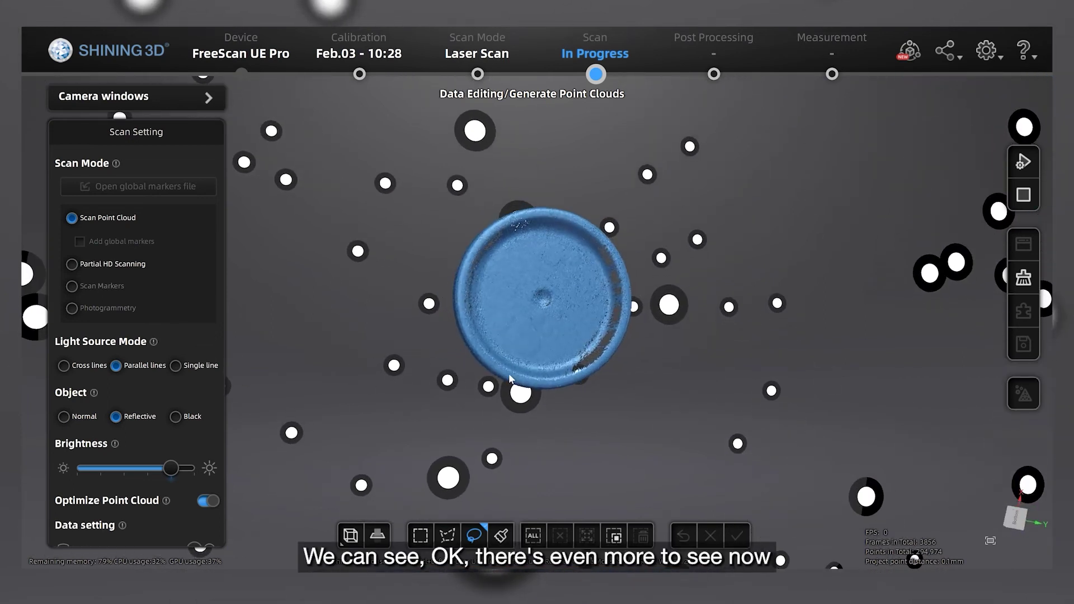
left_click_drag(710, 435, 611, 346)
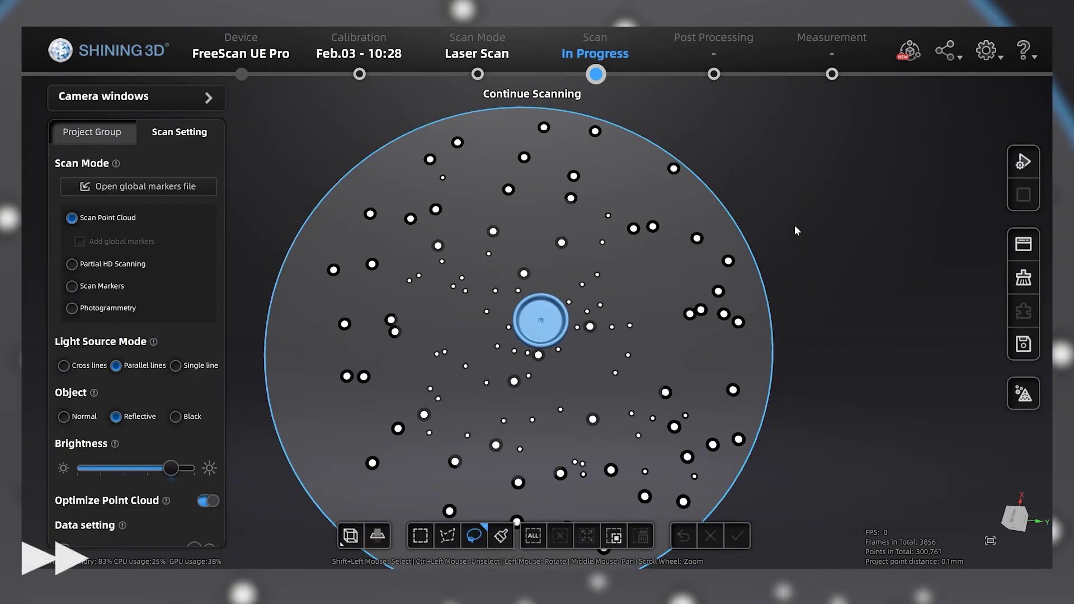
scroll(484, 323, "up", 2)
scroll(503, 410, "up", 3)
scroll(501, 410, "up", 1)
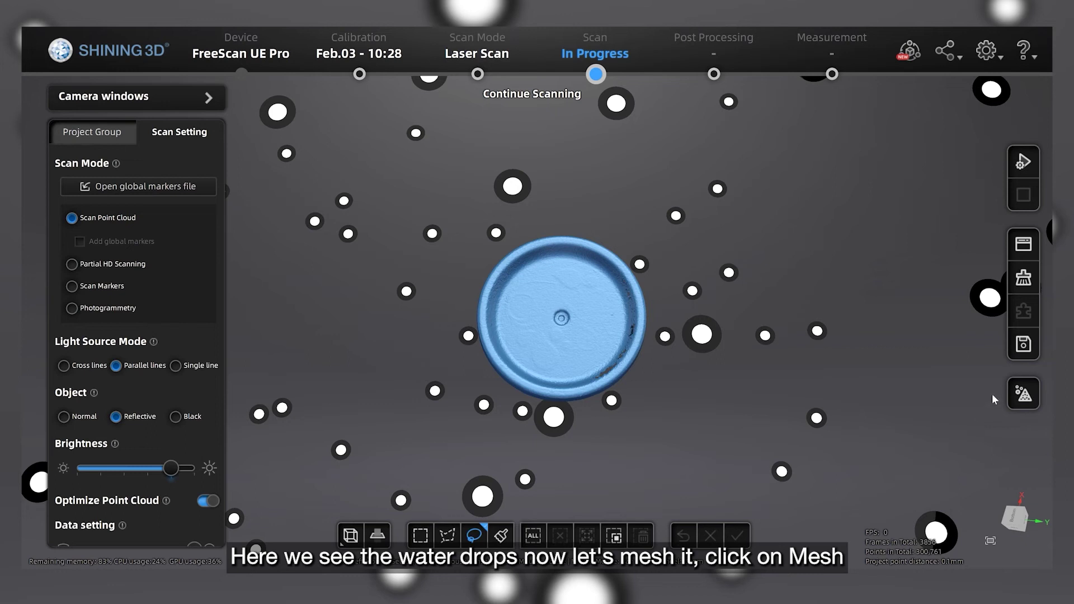
- Mesh the parallel-line cap scan with the recommended parameters and tilt it to check
left_click(1025, 394)
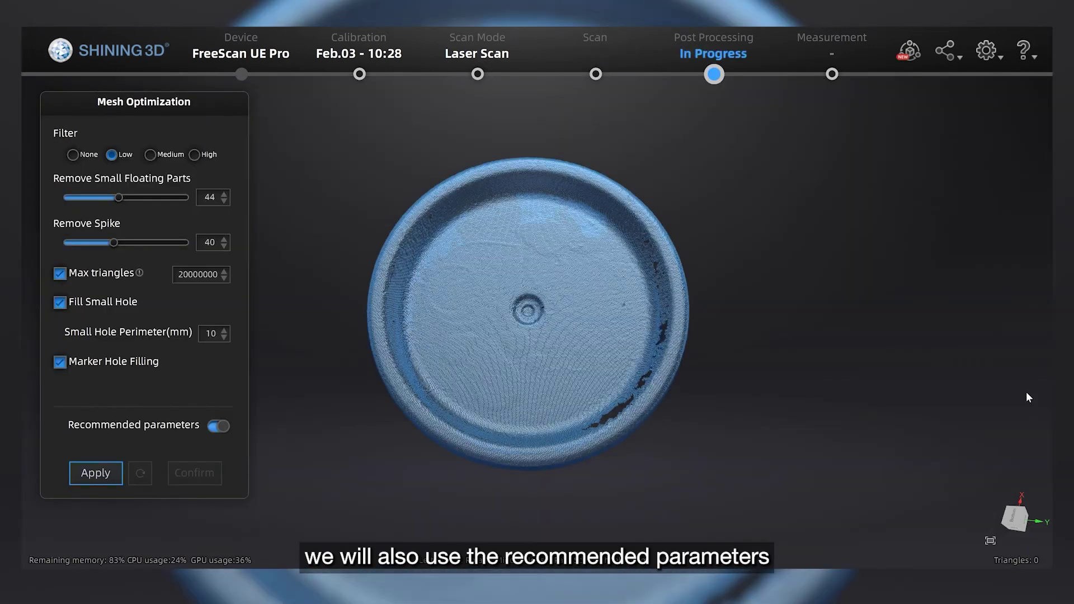
left_click(94, 473)
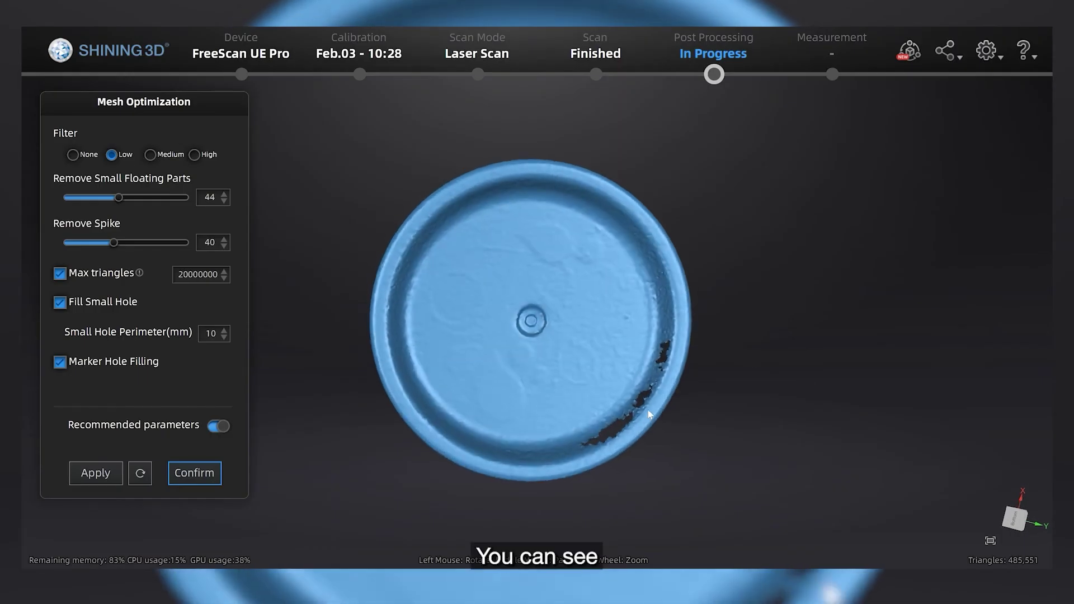
mouse_move(649, 413)
left_mouse_down()
mouse_move(620, 353)
mouse_move(508, 283)
mouse_move(555, 237)
mouse_move(610, 343)
mouse_move(576, 376)
mouse_move(482, 356)
mouse_move(659, 349)
mouse_move(606, 340)
left_mouse_up()
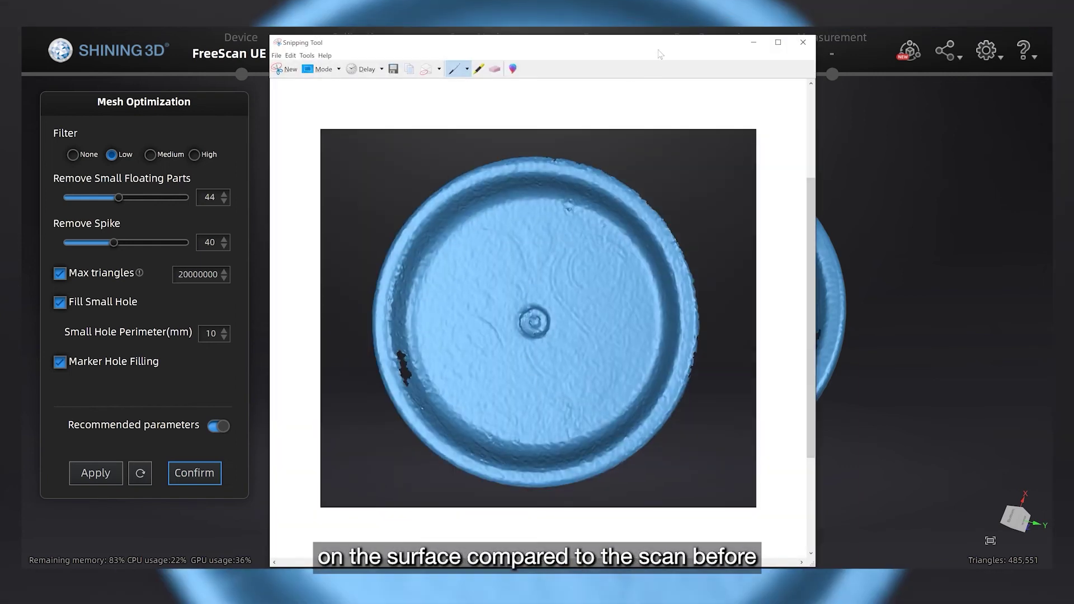
- Move the earlier scan's snapshot aside and rotate the parallel-line cap mesh to show its detail
left_click_drag(659, 54, 381, 59)
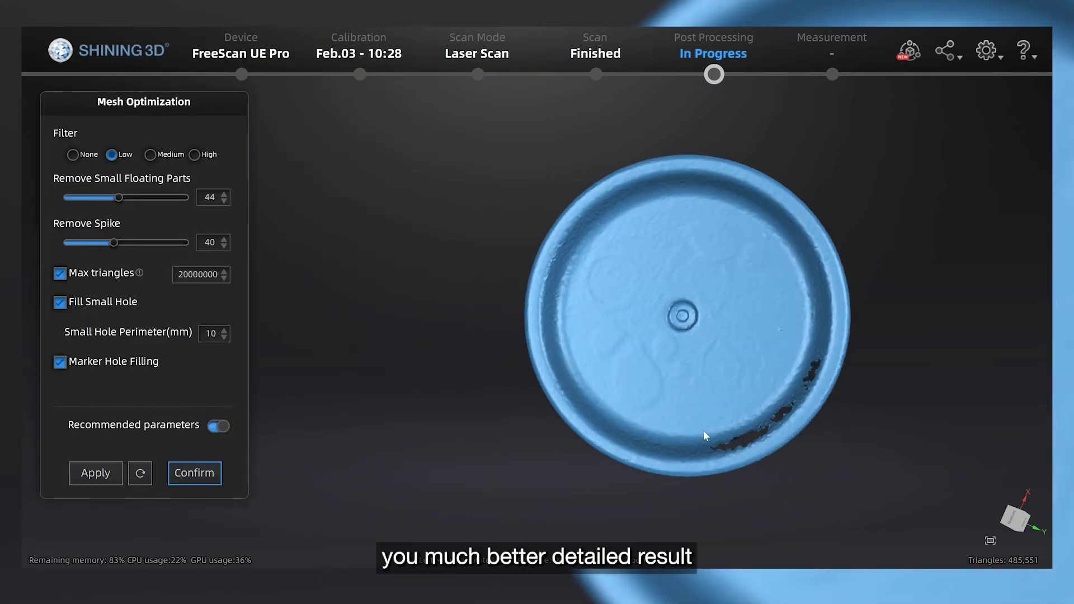
mouse_move(548, 335)
left_mouse_down()
mouse_move(526, 329)
mouse_move(704, 310)
mouse_move(793, 370)
mouse_move(670, 383)
mouse_move(644, 413)
mouse_move(473, 431)
mouse_move(660, 312)
mouse_move(630, 300)
left_mouse_up()
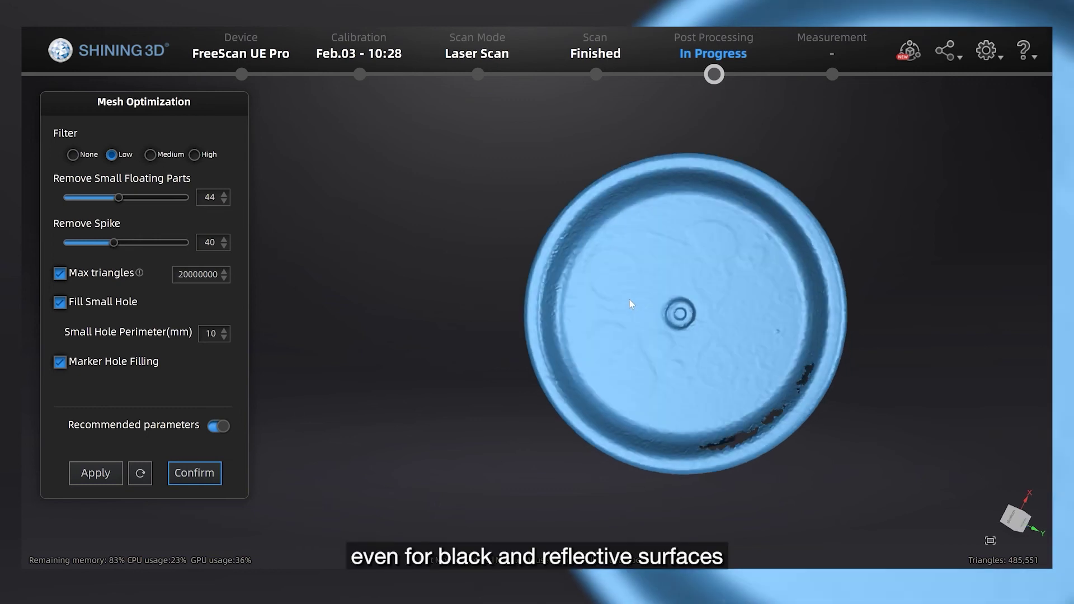